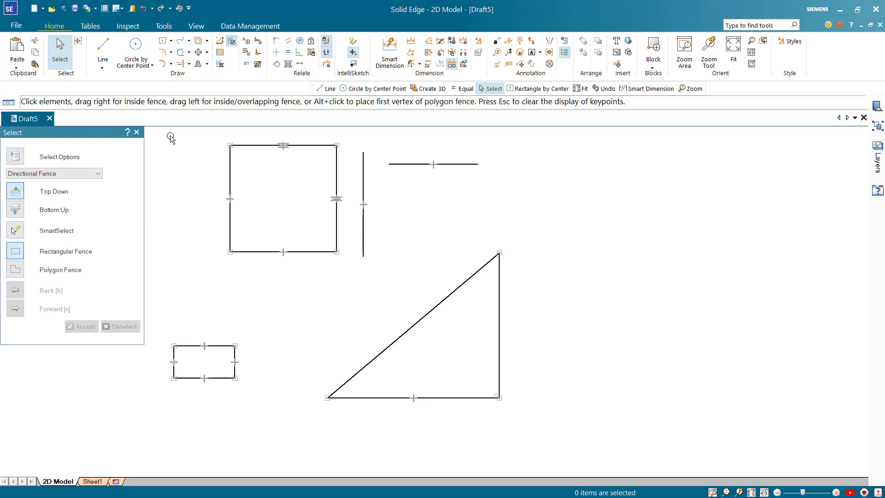
- Delete all the existing sketch geometry from the 2D Model sheet
mouse_move(97, 438)
mouse_down()
mouse_move(322, 341)
mouse_move(498, 199)
mouse_move(541, 132)
mouse_move(562, 127)
mouse_move(565, 135)
mouse_up()
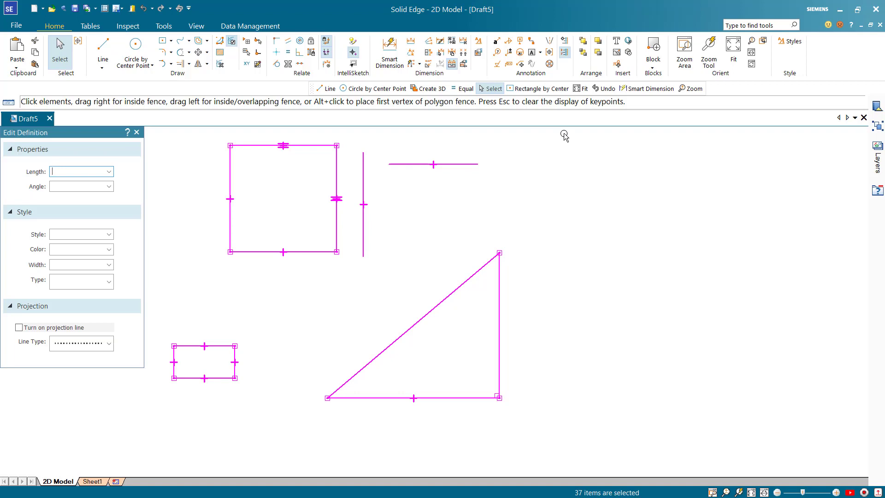
key(Delete)
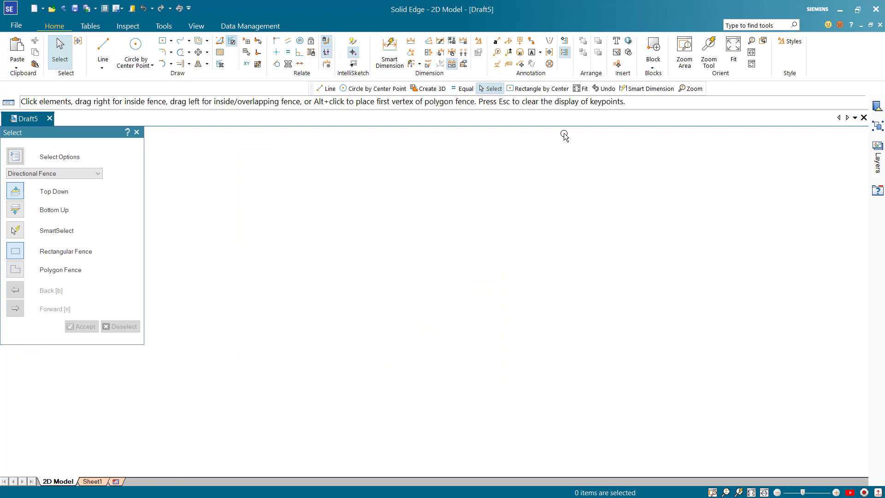
- Draw a closed irregular quadrilateral from four connected slanted lines
key(l)
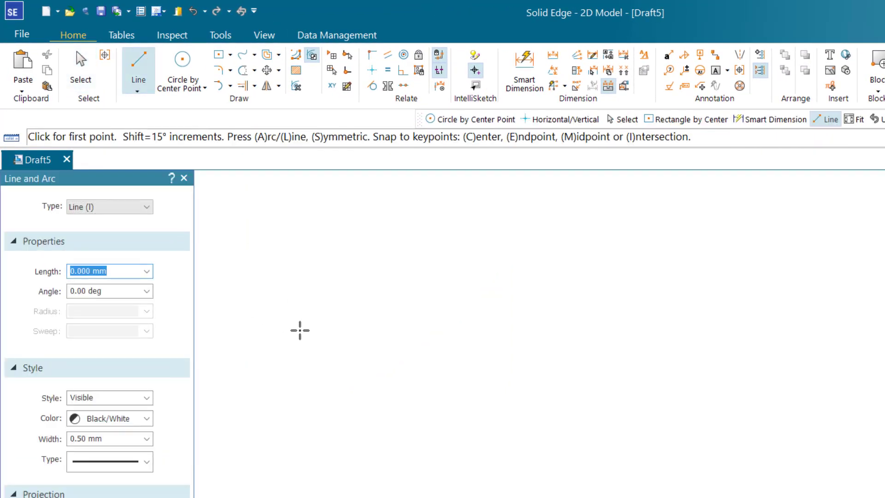
click(300, 330)
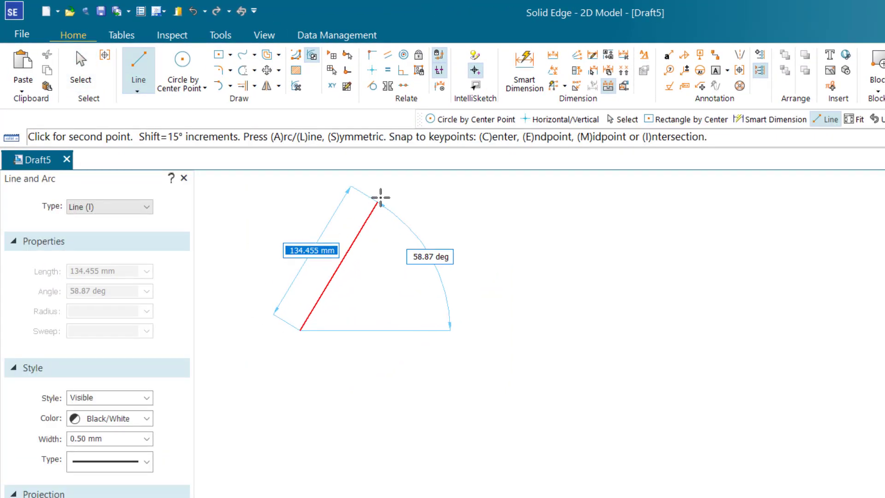
click(400, 214)
click(526, 272)
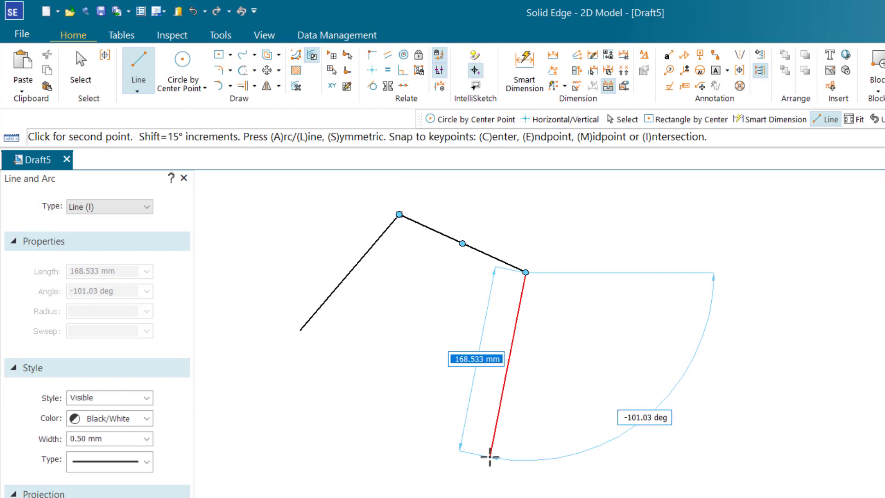
click(483, 454)
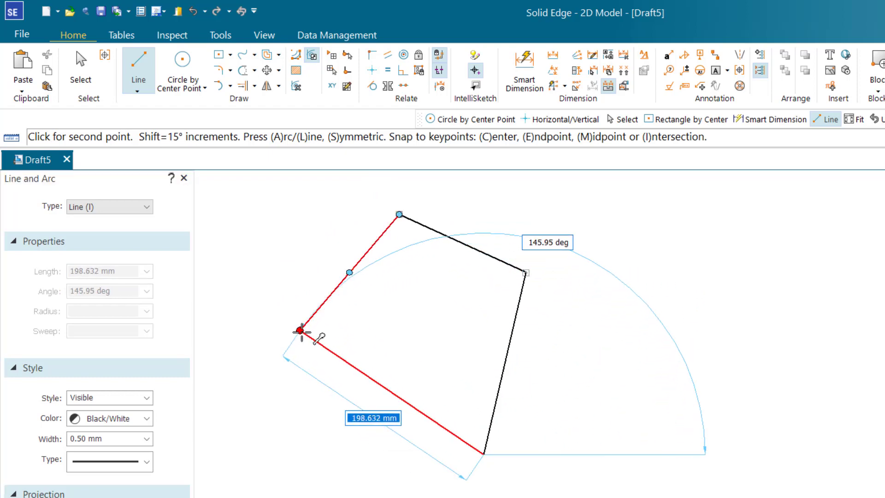
click(300, 330)
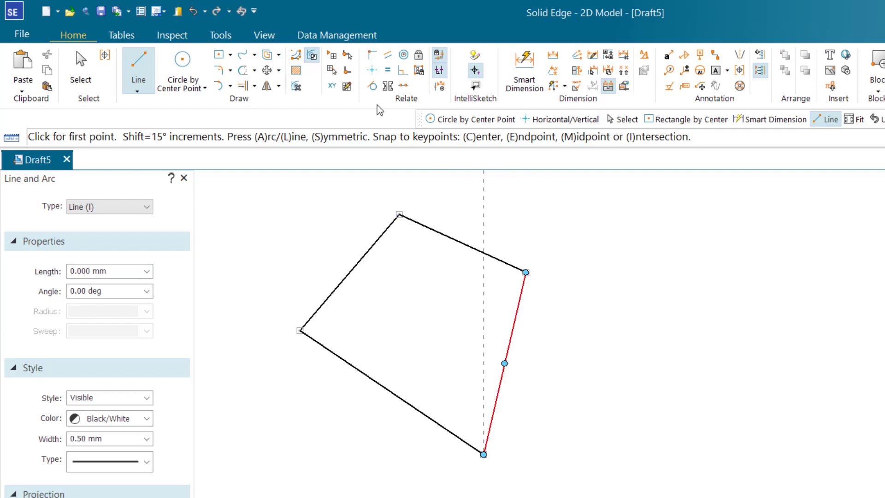
- Apply the Horizontal/Vertical relationship to the quadrilateral's right and left sides to make them vertical
click(372, 71)
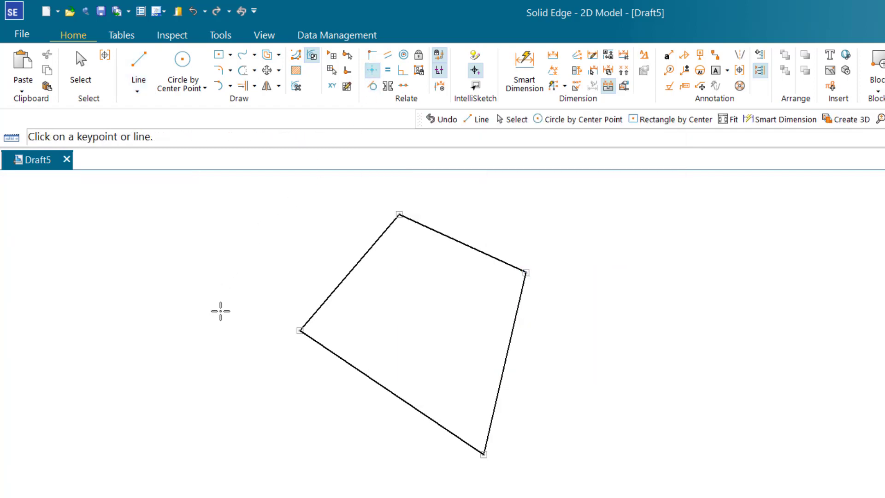
click(514, 315)
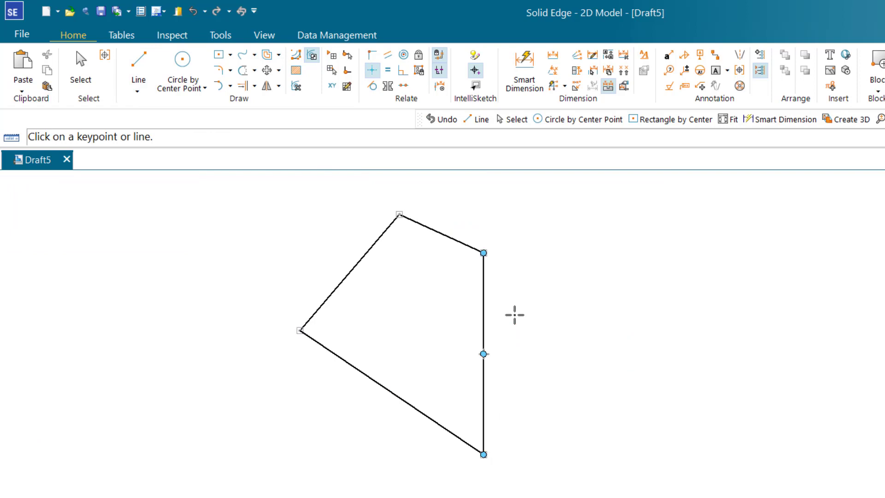
click(376, 241)
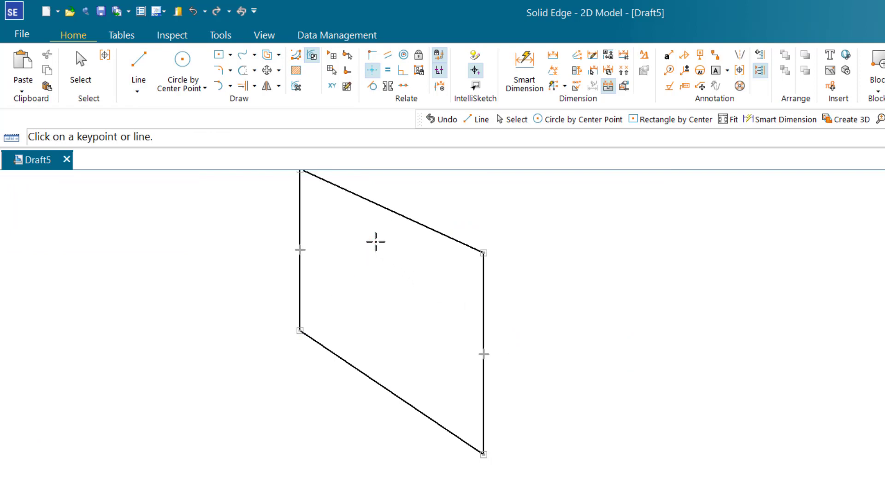
- Try making the quadrilateral's slanted top and bottom edges horizontal, and undo both relationships
click(350, 193)
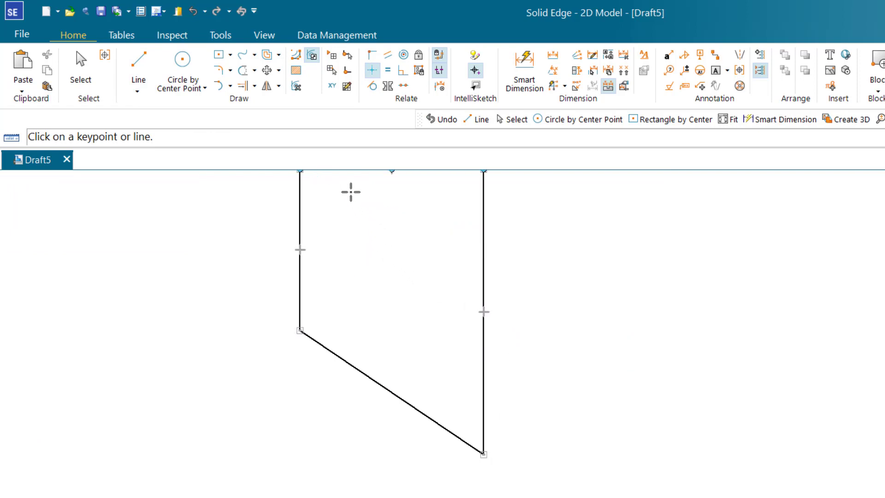
scroll(352, 374, down, 1)
click(351, 372)
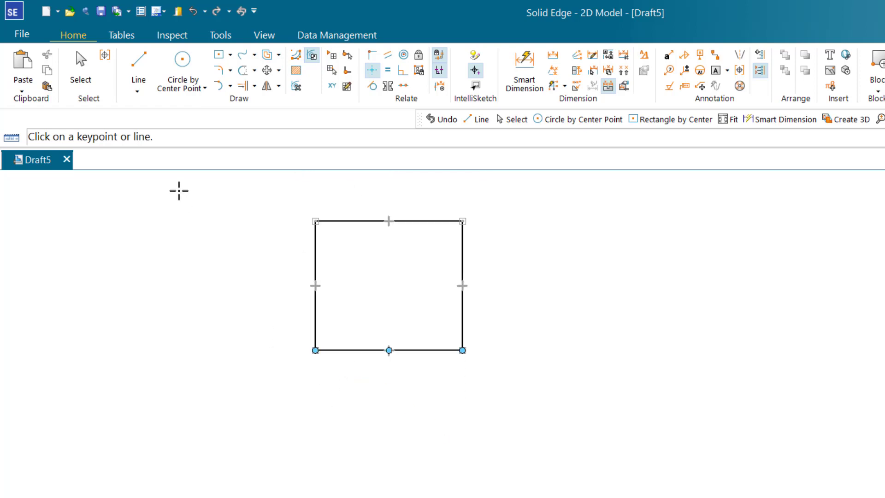
click(193, 11)
click(193, 11)
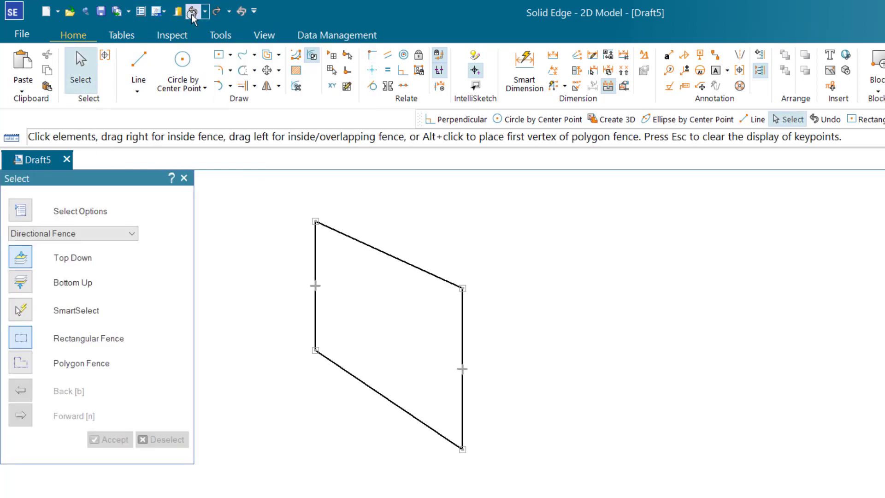
- Apply a Parallel relationship between the quadrilateral's bottom and top edges and end the command
click(388, 58)
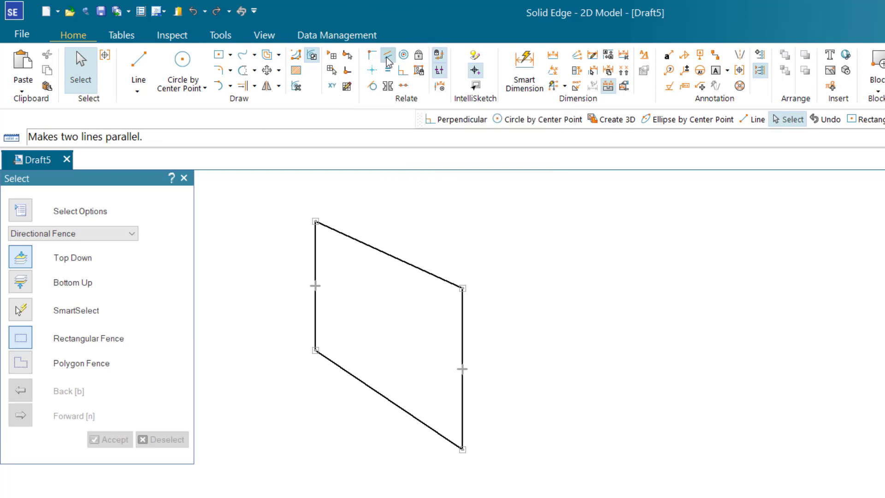
click(343, 367)
click(372, 245)
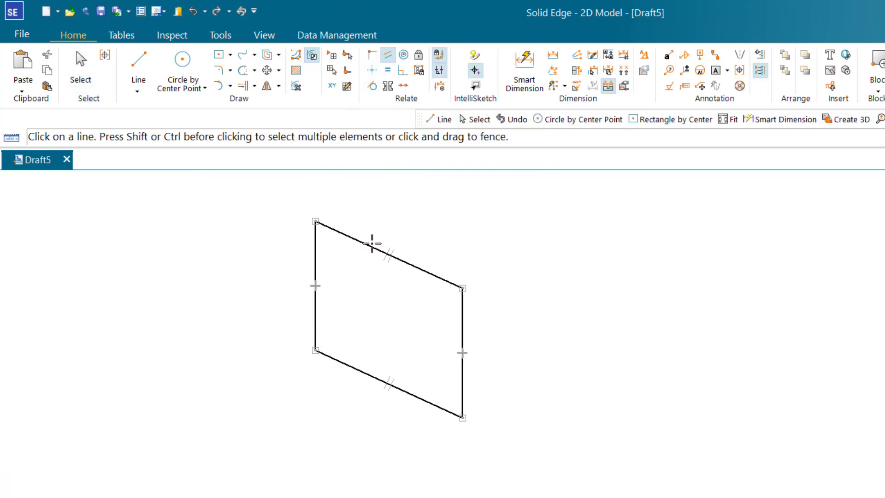
click(462, 312)
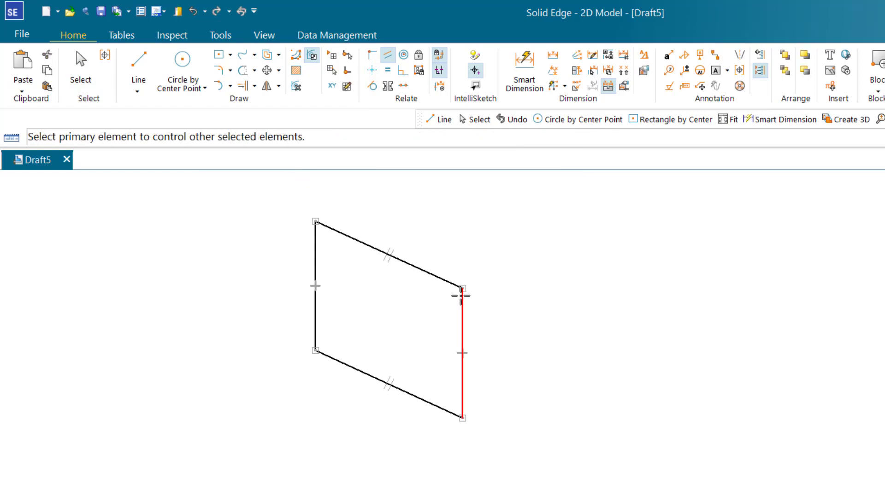
key(Escape)
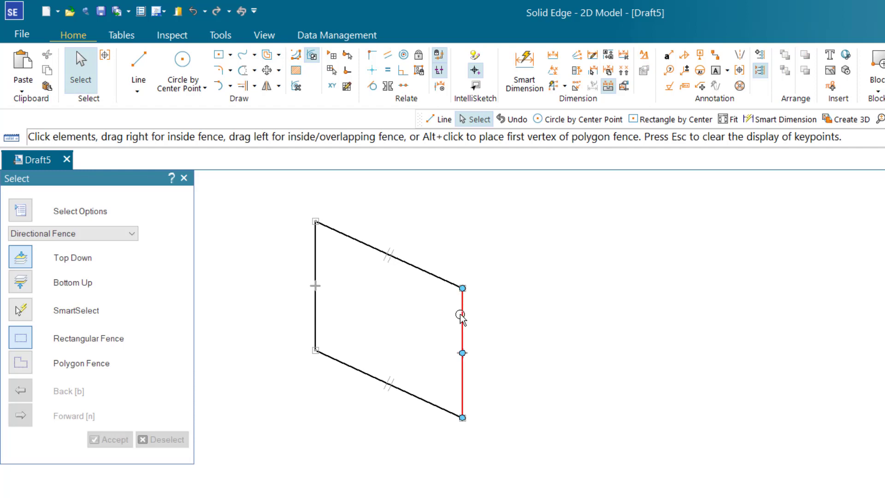
- Move the upper-right corner of the quadrilateral upward and outward to reshape it under its relationships
click(460, 315)
drag(462, 288, 490, 202)
click(357, 448)
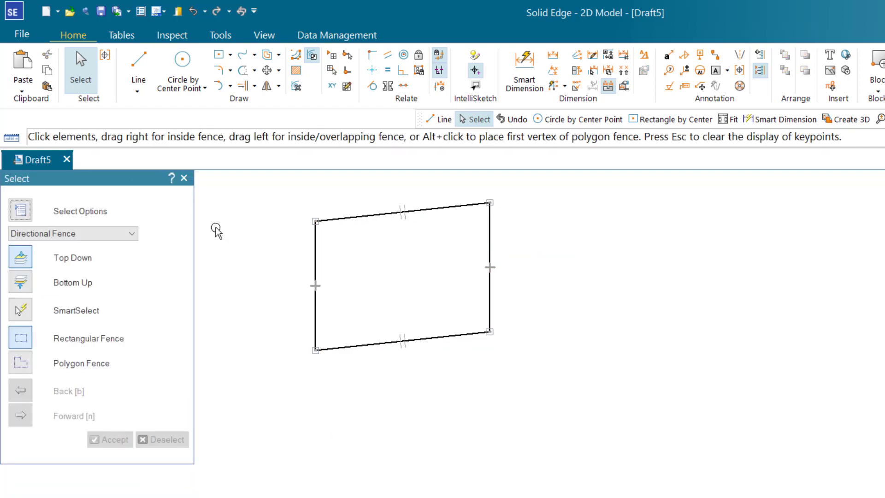
- Turn off Maintain Relationships and draw a second closed four-sided outline of lines below the first one
click(440, 59)
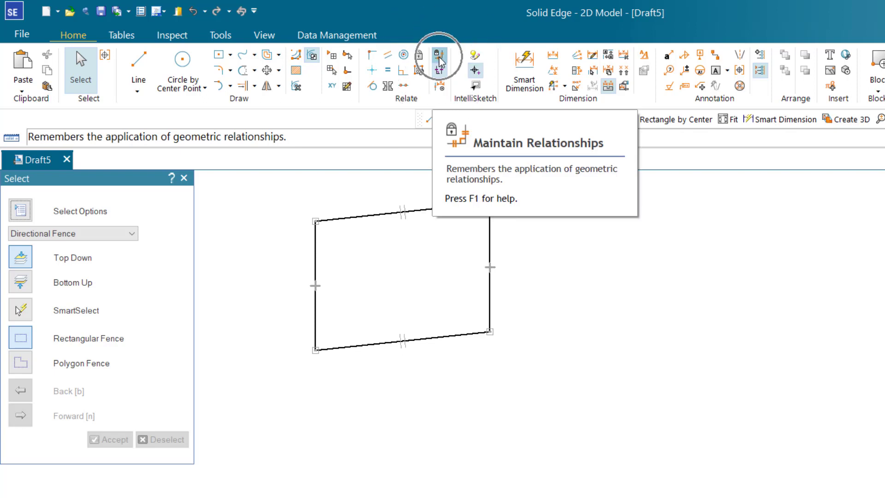
click(140, 67)
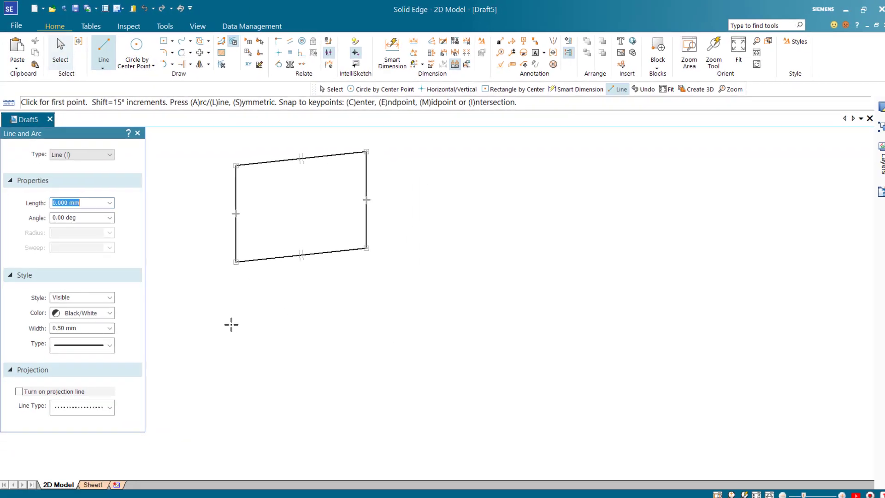
click(231, 325)
click(348, 412)
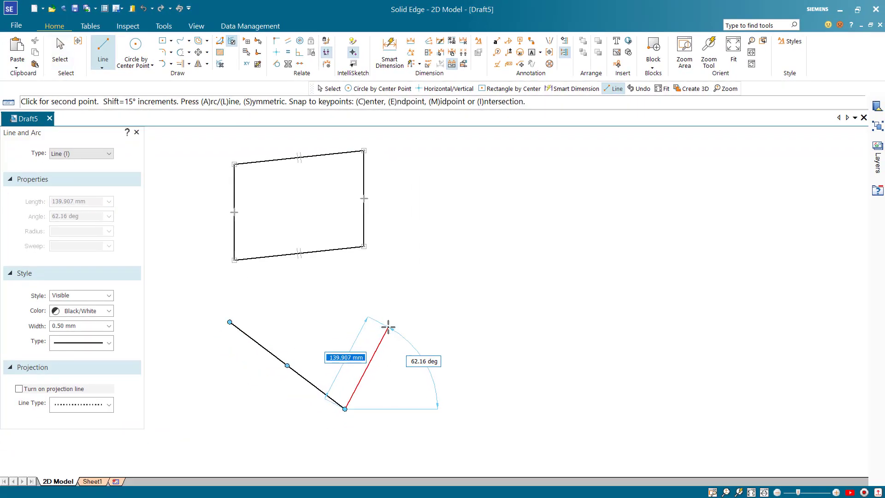
click(391, 329)
click(323, 294)
click(229, 322)
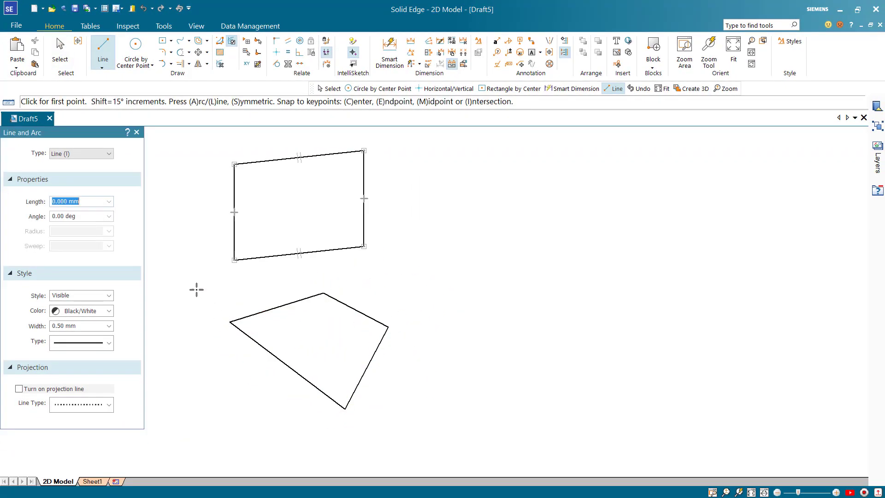
- Pull the two upper lines of the lower outline away from their shared corners by moving their endpoints
click(60, 49)
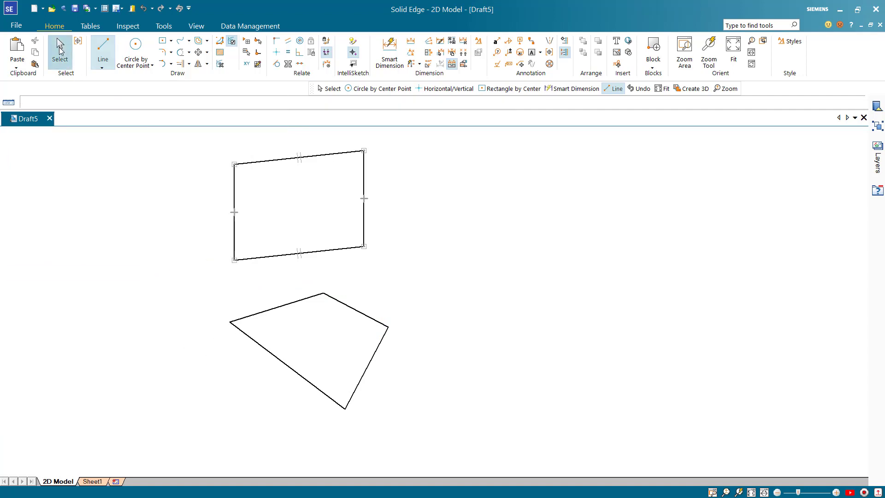
click(372, 319)
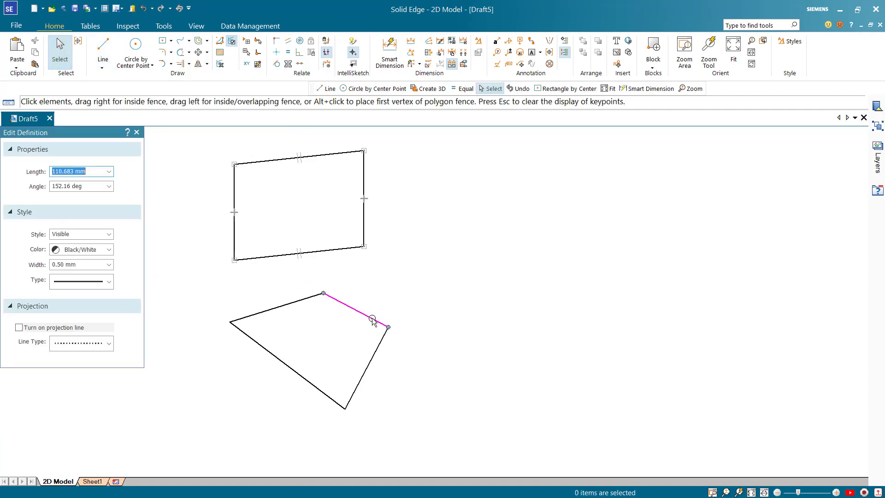
drag(388, 327, 429, 286)
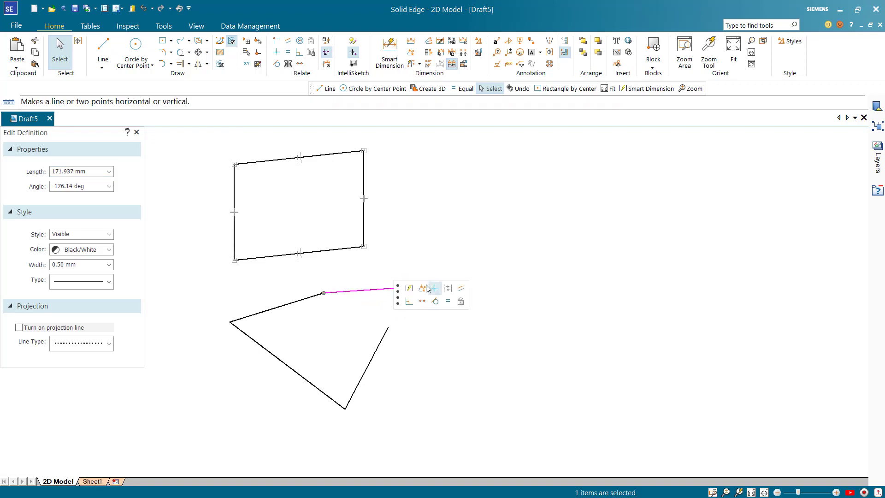
click(309, 295)
drag(322, 292, 290, 277)
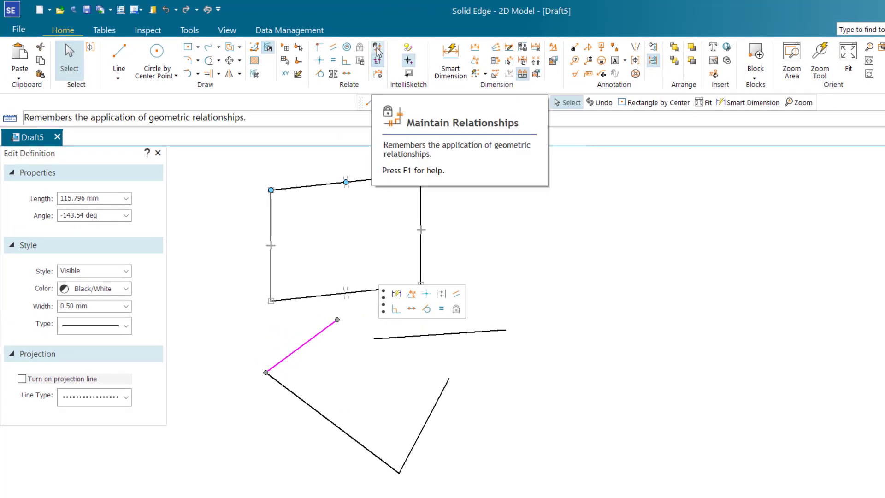
- Turn Maintain Relationships back on and draw a center-defined rectangle about 231 mm wide to the right of the other shapes
click(377, 50)
click(605, 349)
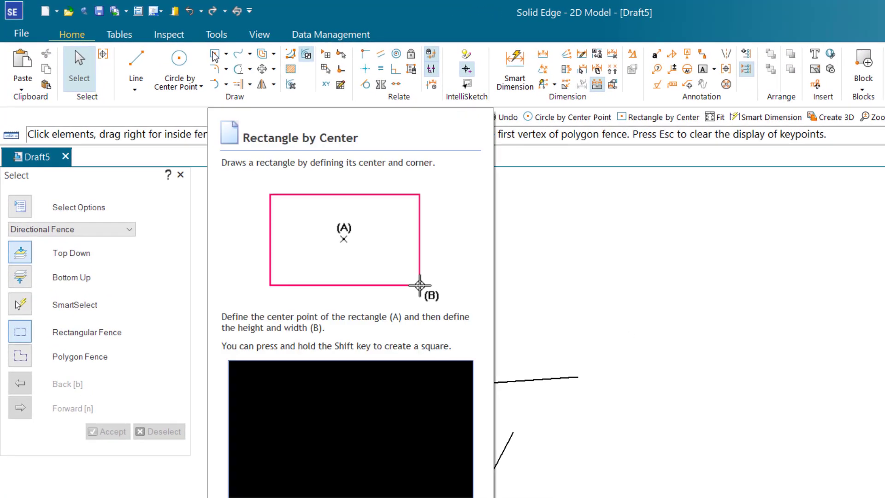
click(215, 56)
click(747, 295)
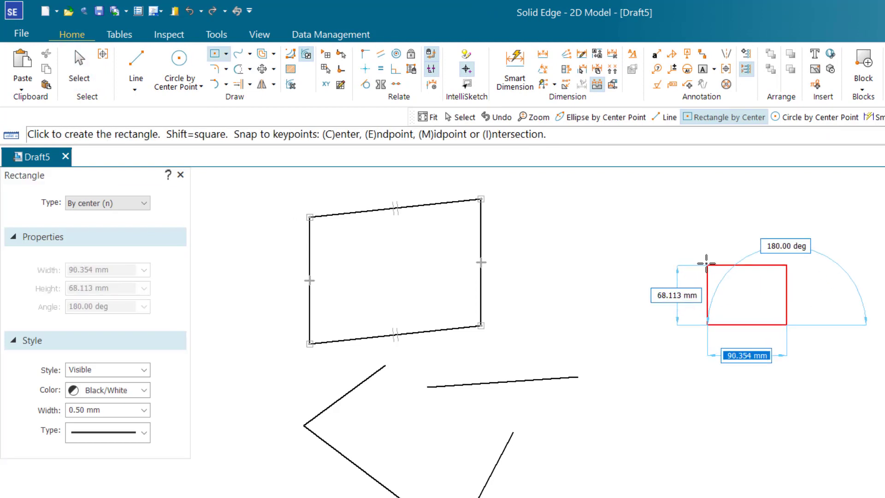
click(646, 229)
key(Escape)
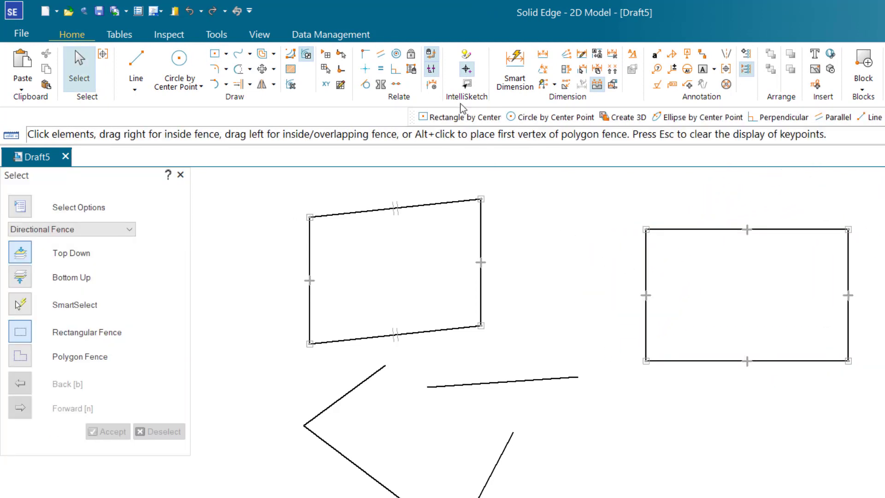
- Apply a Lock relationship to the new rectangle's lower-right corner
click(412, 57)
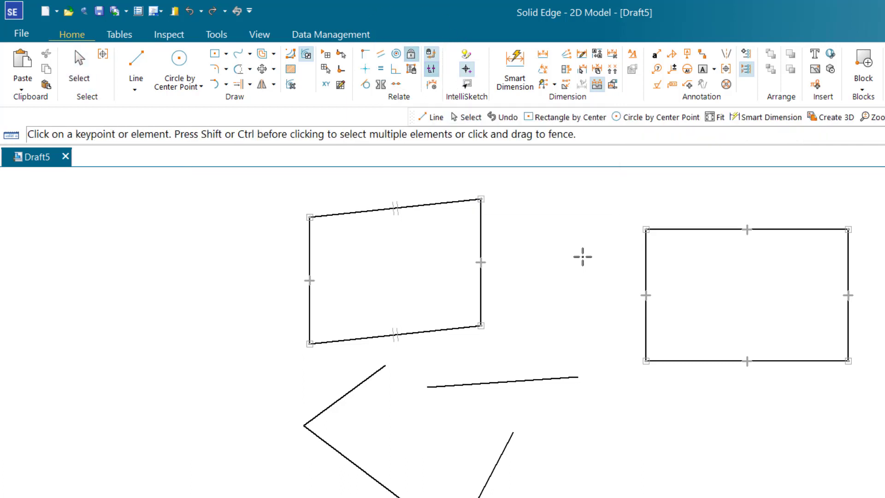
click(849, 361)
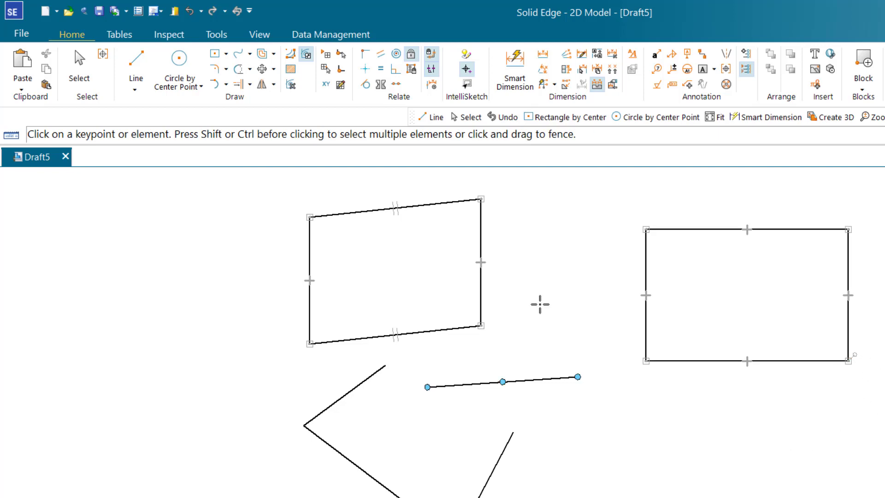
- Place a Smart Dimension above the rectangle's upper edge with a text scale of 3
click(515, 65)
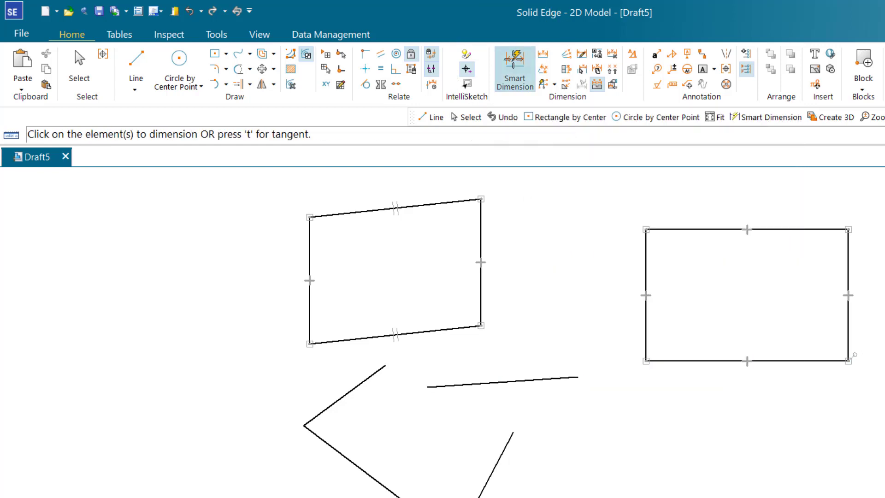
click(704, 229)
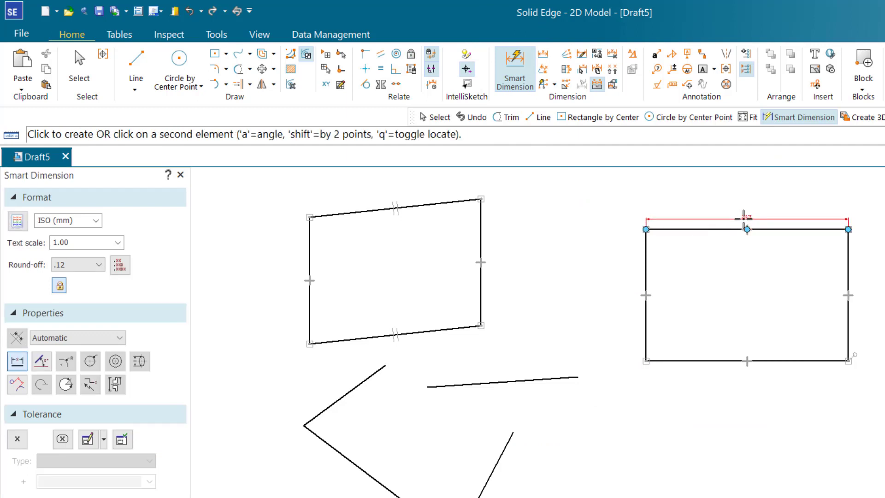
click(75, 242)
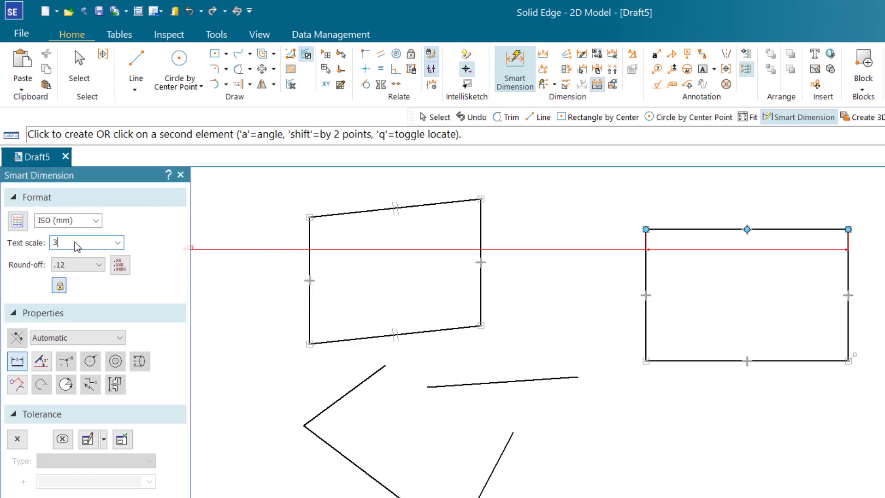
key(Tab)
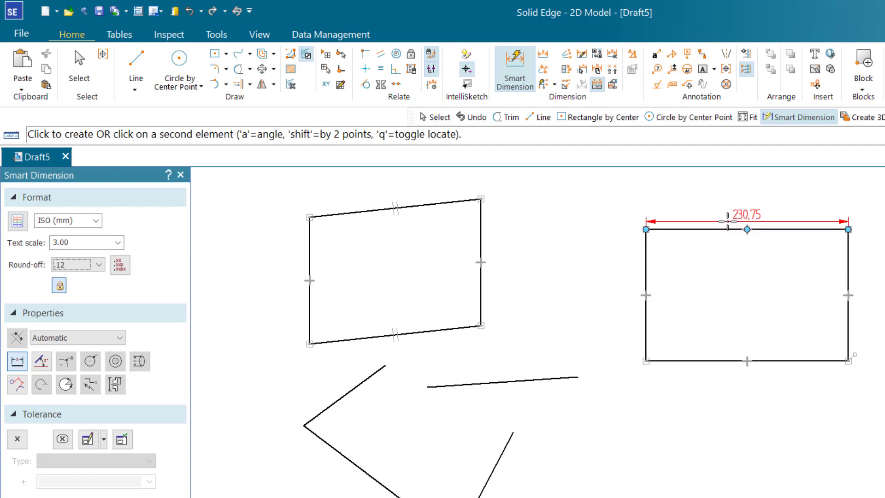
click(729, 212)
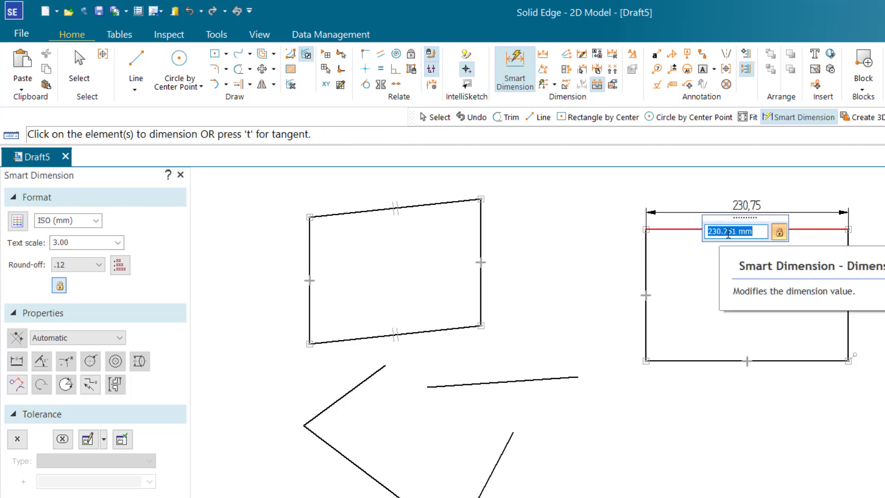
- Vary the rectangle's width dimension incrementally down and up, ending at 323.052 mm
scroll(717, 232, down, 2)
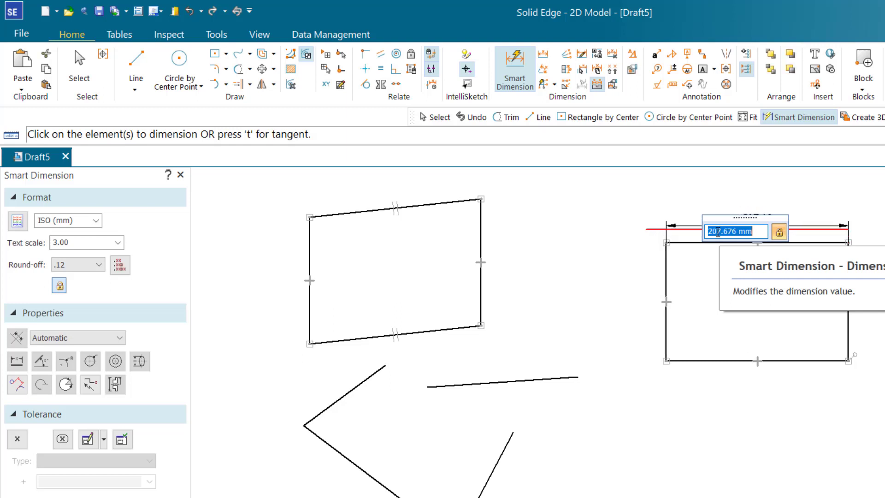
scroll(718, 231, up, 6)
scroll(717, 232, down, 5)
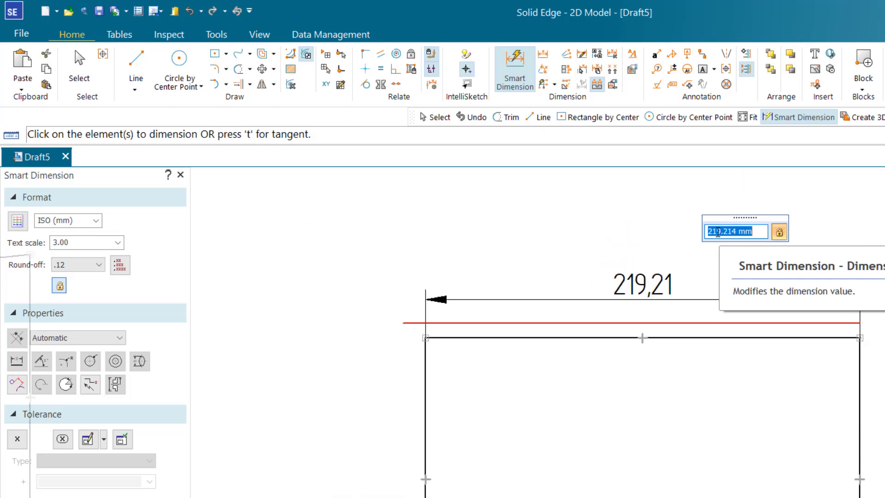
scroll(718, 231, up, 4)
scroll(717, 232, down, 3)
scroll(717, 232, up, 4)
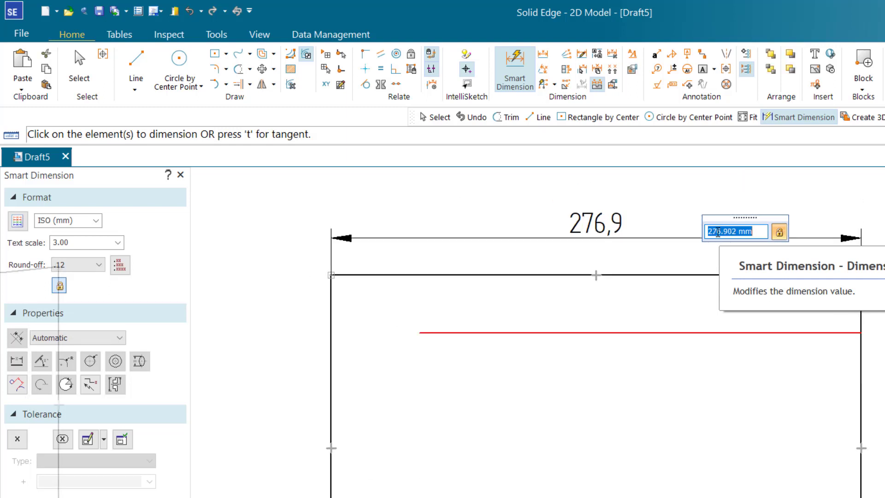
scroll(717, 232, up, 4)
click(718, 231)
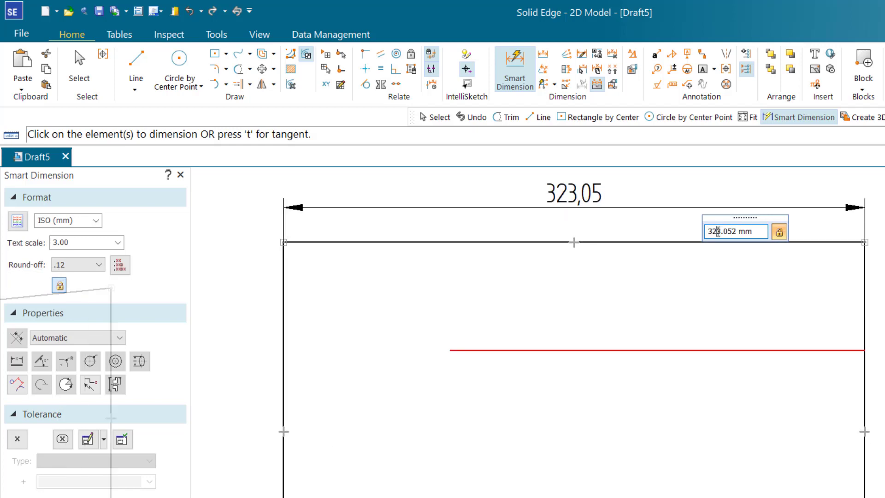
scroll(816, 272, down, 2)
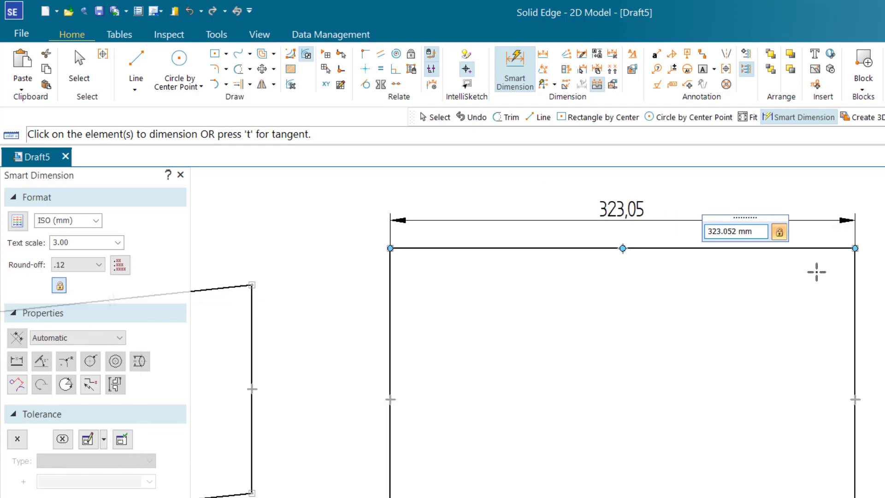
click(407, 234)
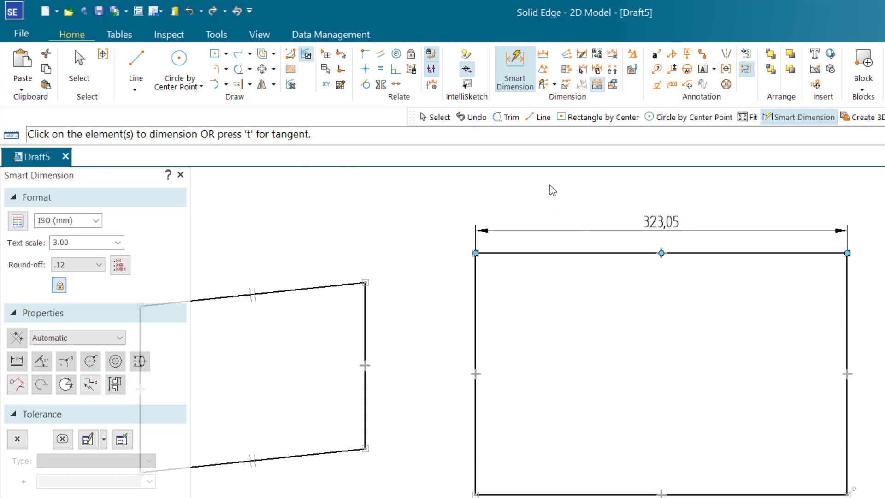
key(Escape)
- Reopen the rectangle's width dimension and vary its value incrementally, ending at 339.205 mm
click(659, 222)
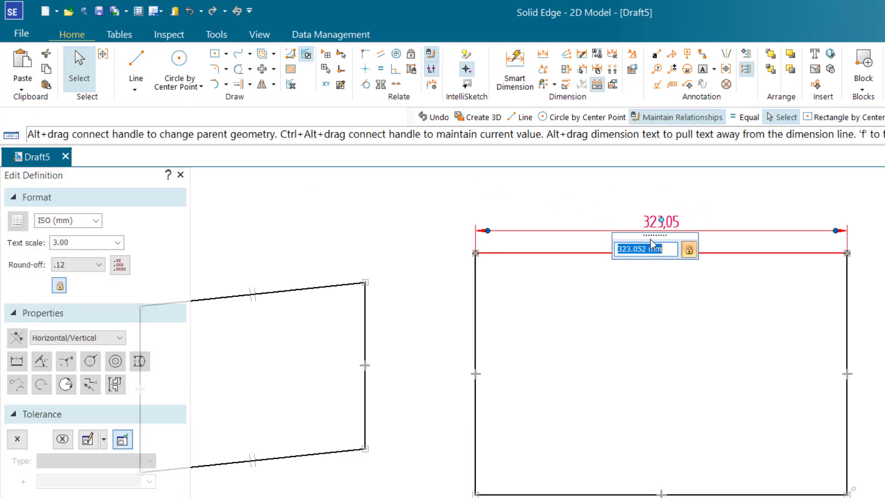
scroll(645, 251, down, 5)
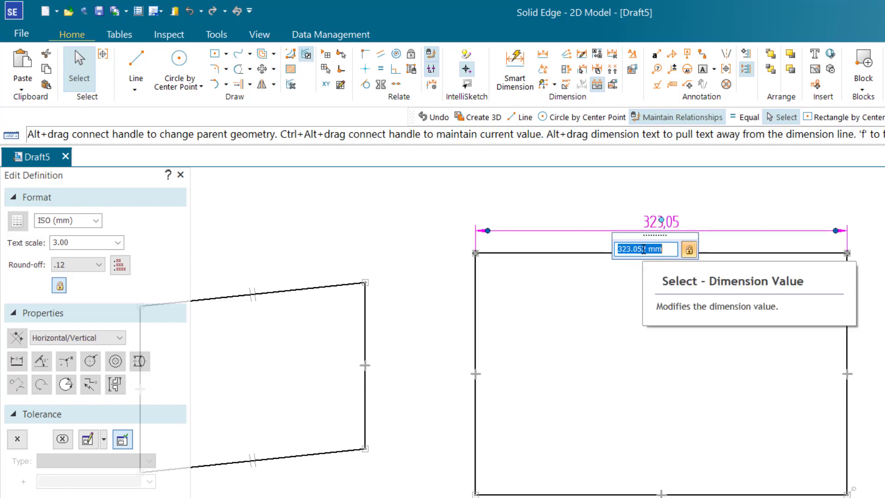
scroll(644, 250, up, 10)
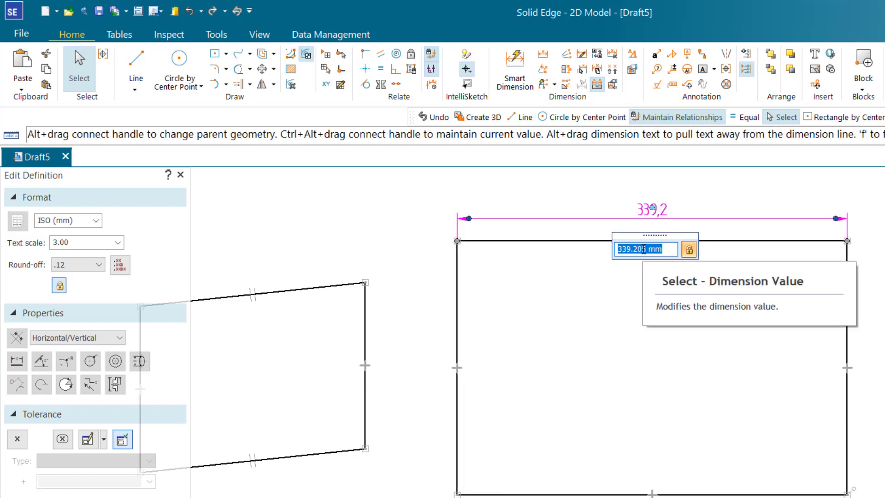
scroll(644, 251, down, 5)
scroll(644, 250, up, 5)
click(584, 189)
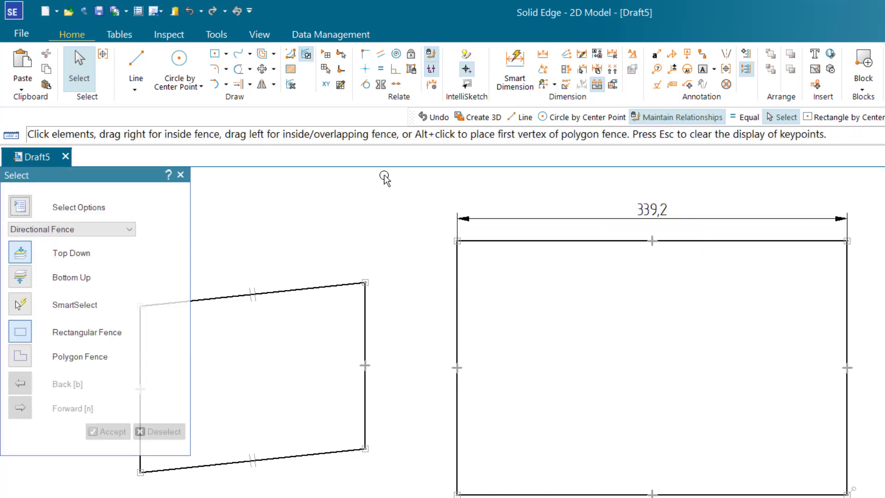
- Apply an Equal relationship between the dimensioned rectangle's left and upper edges
click(381, 71)
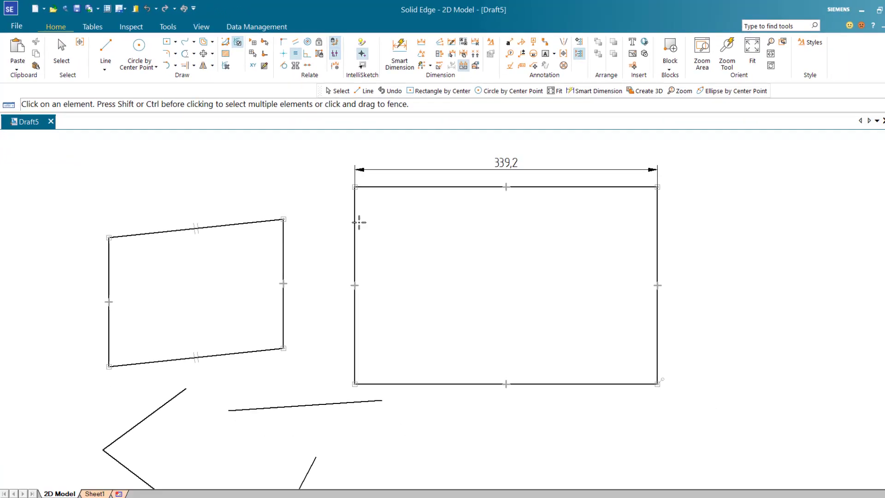
click(355, 223)
click(427, 187)
click(427, 186)
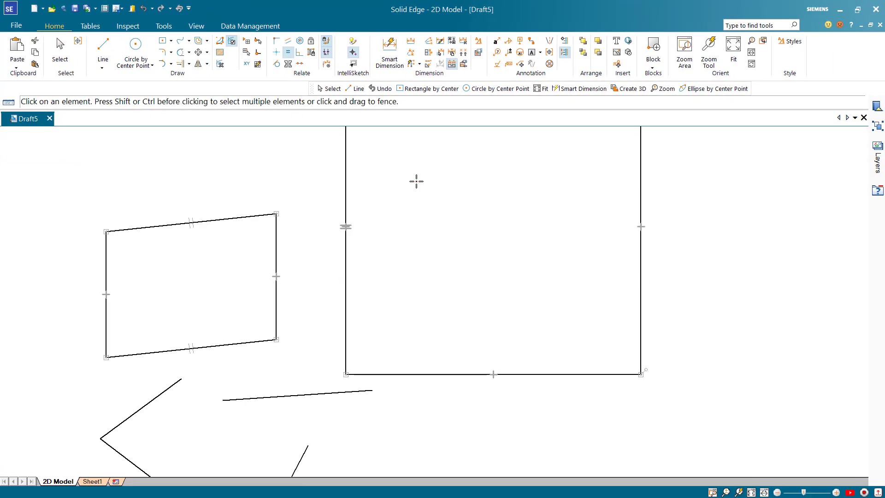
- Resize the equal-sided rectangle by incrementally varying its width dimension up and down, ending at 271.364 mm
scroll(543, 351, down, 2)
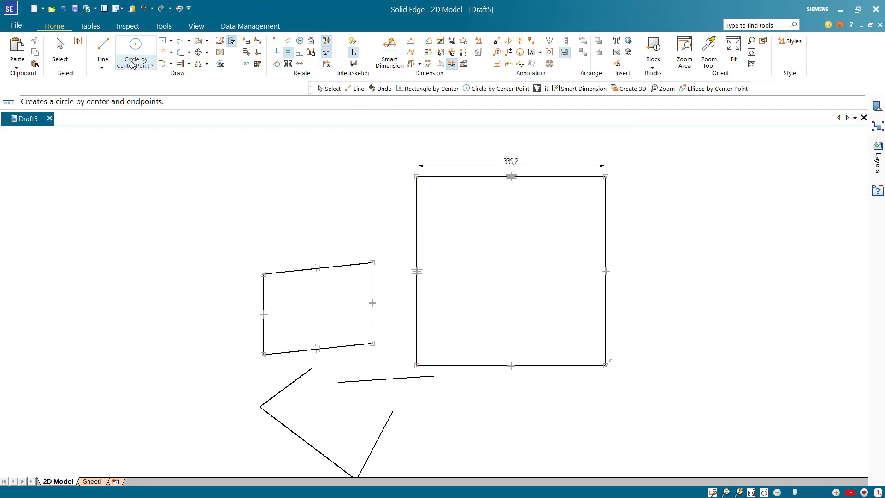
click(60, 51)
click(511, 162)
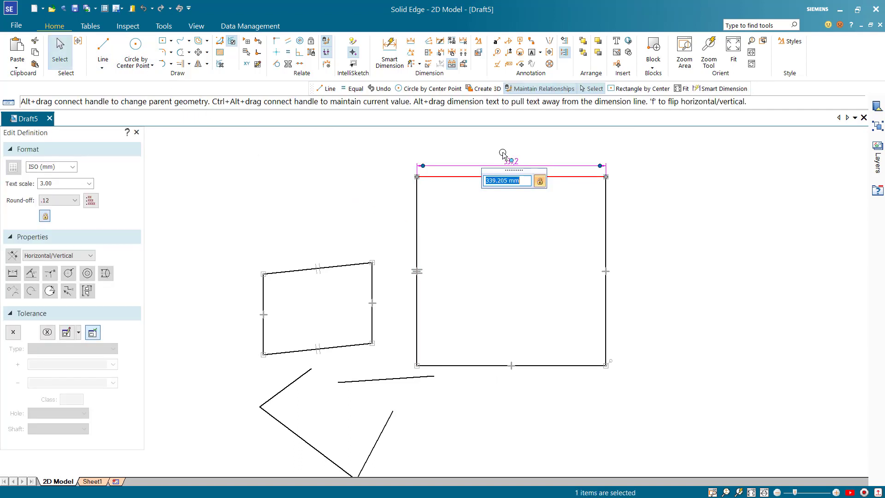
scroll(506, 180, down, 2)
scroll(505, 181, up, 3)
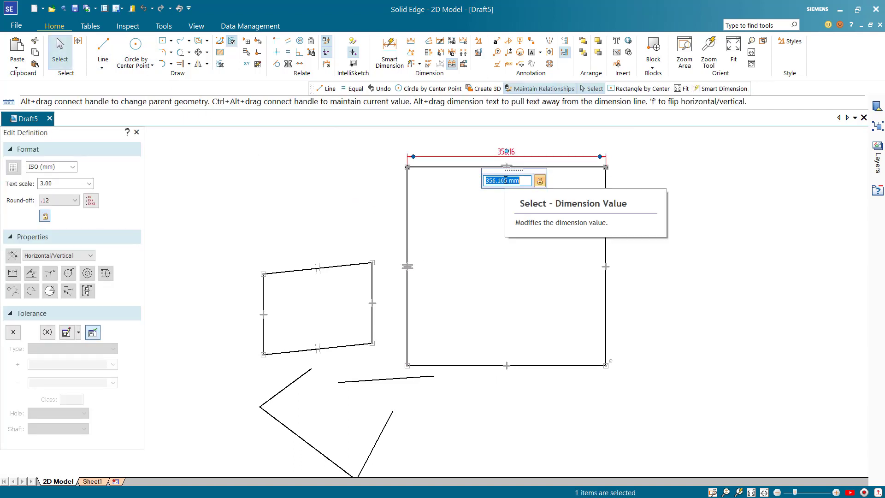
scroll(506, 181, down, 4)
scroll(506, 181, down, 1)
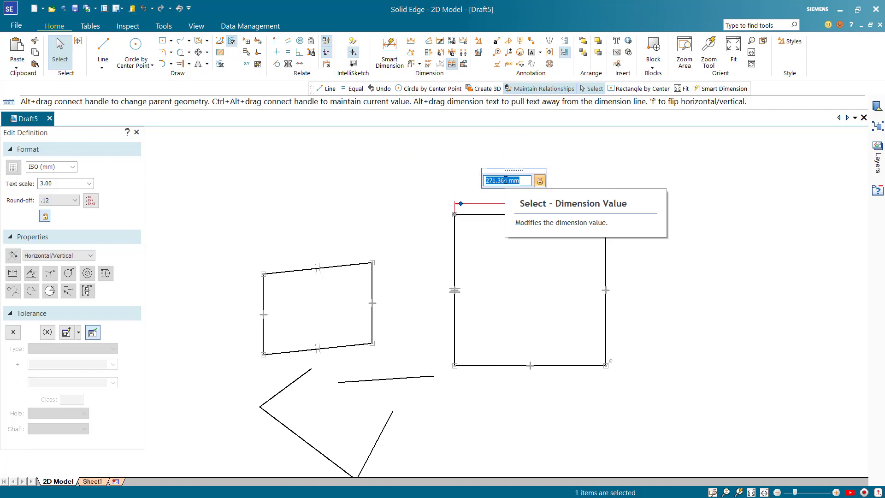
scroll(506, 180, up, 3)
scroll(506, 180, down, 3)
scroll(505, 180, up, 3)
scroll(505, 180, down, 4)
scroll(505, 181, up, 1)
scroll(505, 180, down, 2)
scroll(505, 180, up, 2)
scroll(505, 181, down, 2)
scroll(505, 180, up, 2)
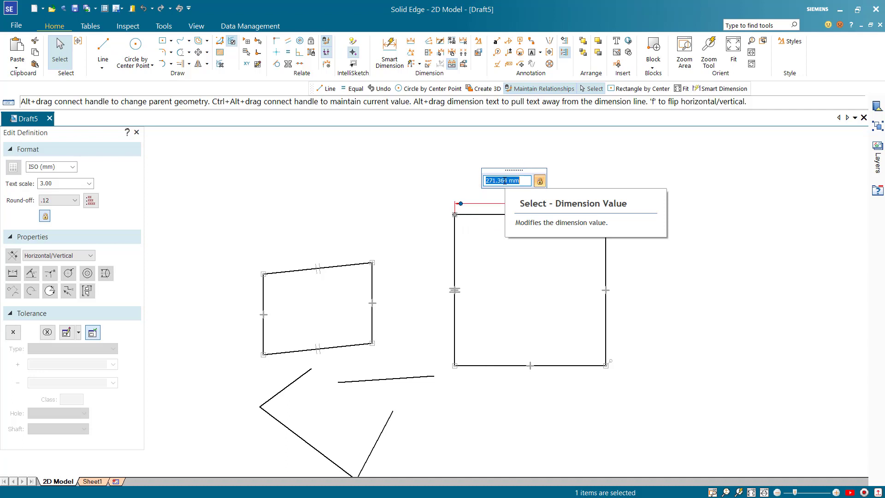